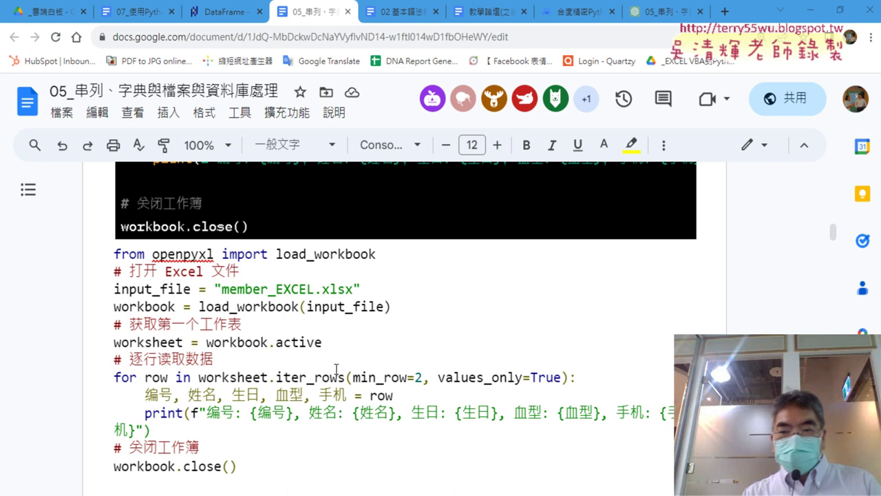
Scroll down past the earlier code to the 詢問ChatGPT與回應(刪除資料) heading and its openpyxl code
scroll(335, 376, "up", 1)
scroll(336, 376, "up", 3)
scroll(335, 375, "up", 2)
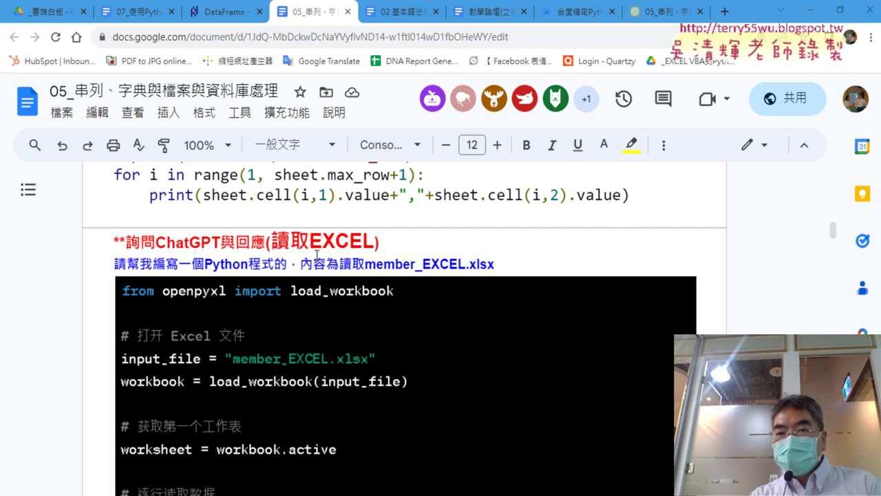
scroll(731, 255, "down", 1)
scroll(730, 255, "down", 5)
scroll(731, 255, "down", 4)
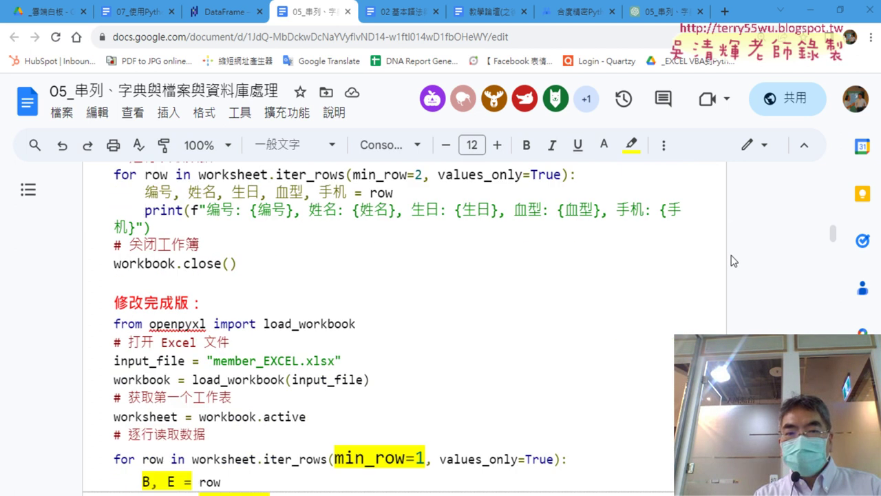
scroll(731, 257, "down", 2)
scroll(733, 260, "down", 2)
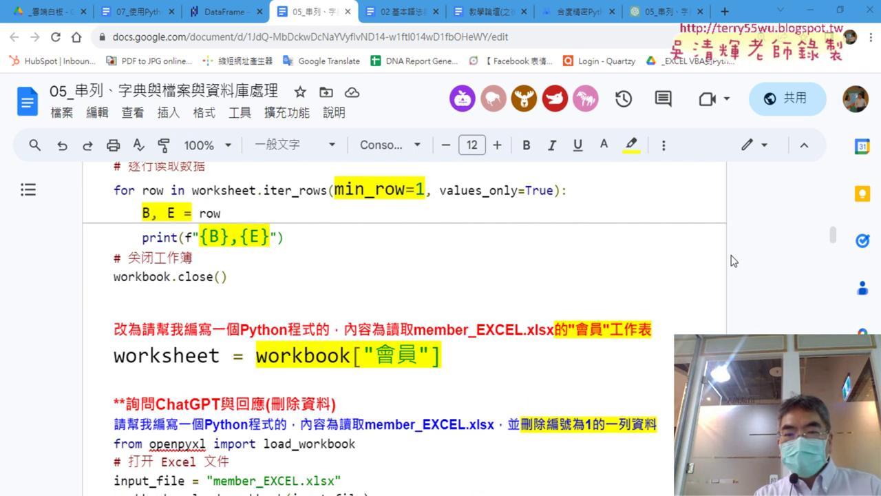
scroll(733, 261, "down", 2)
scroll(733, 260, "down", 2)
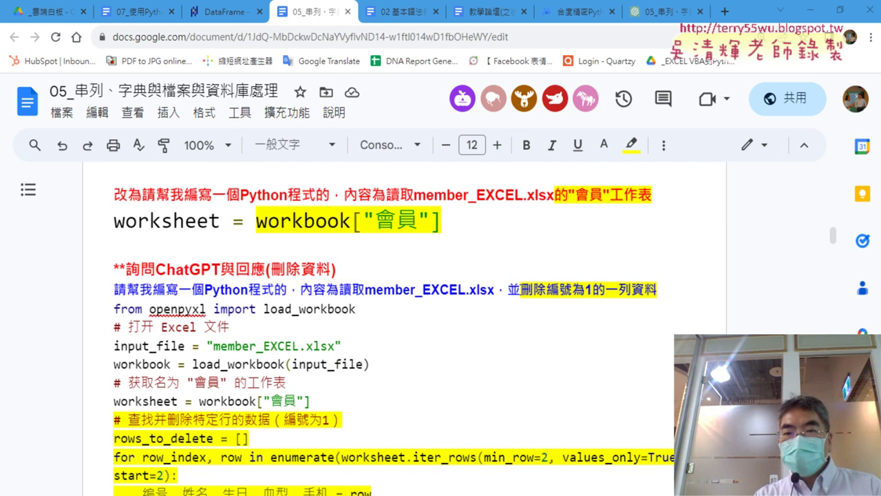
Select 刪除編號為1的一列資料, widen column B to fit phone numbers, and open row 2's actions menu
left_click_drag(520, 290, 658, 290)
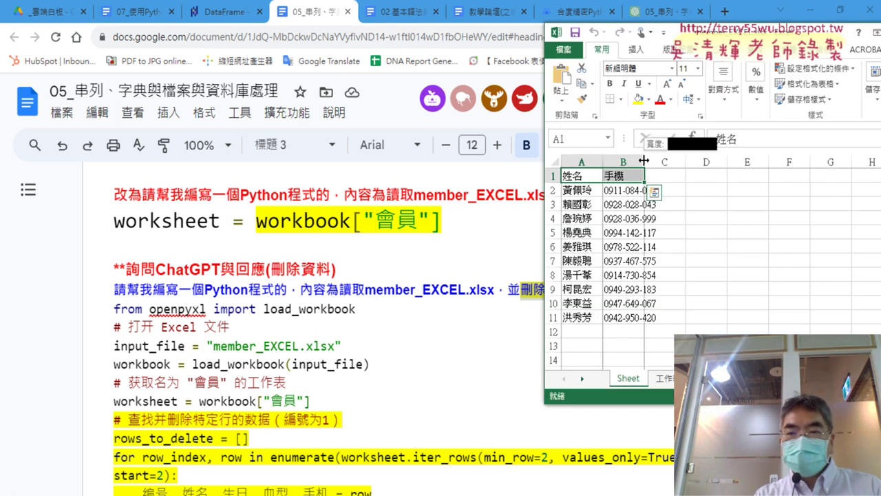
left_click_drag(642, 161, 664, 162)
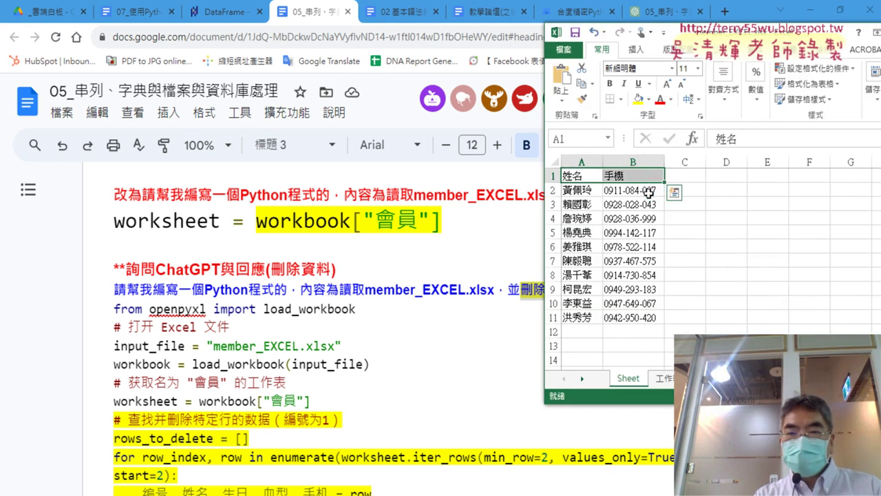
left_click(552, 190)
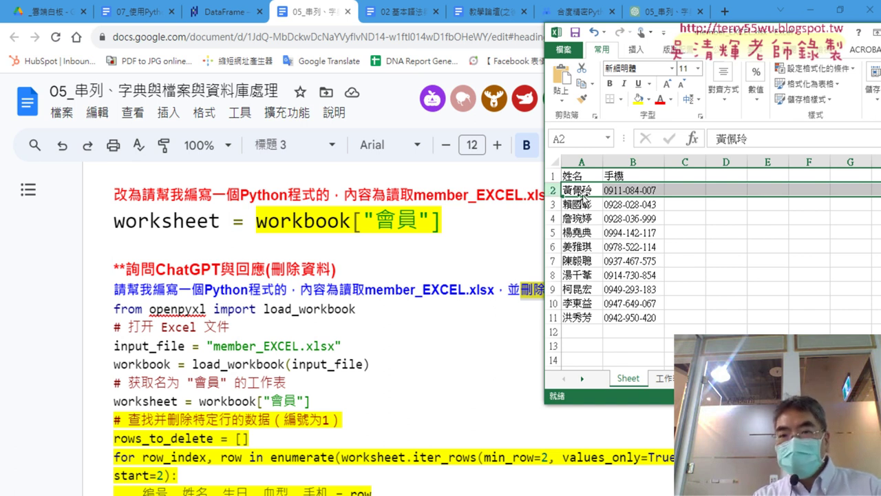
left_click(582, 192)
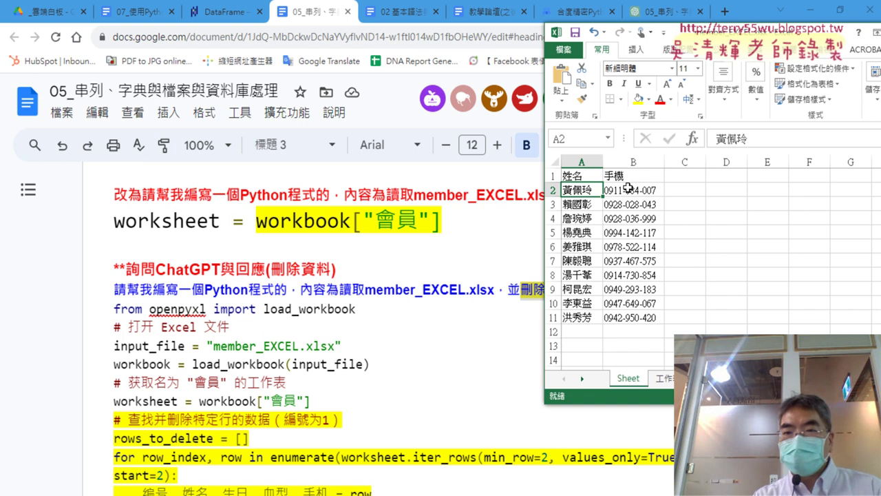
left_click(552, 189)
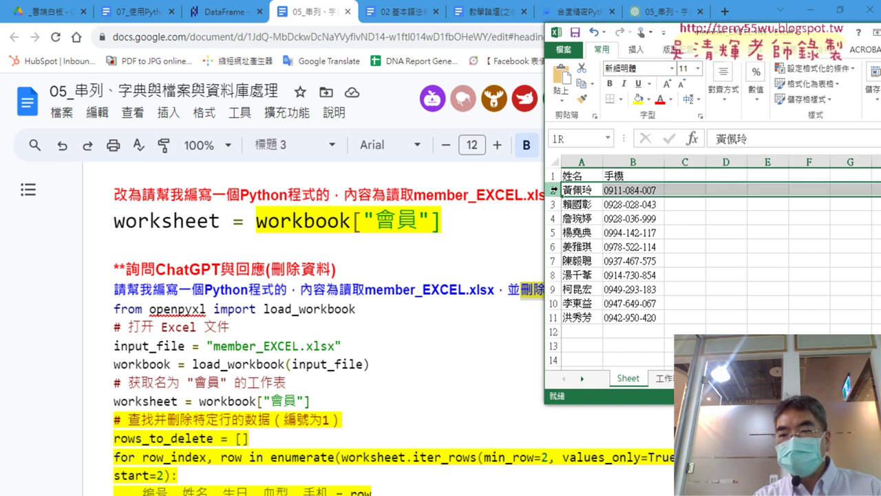
right_click(621, 190)
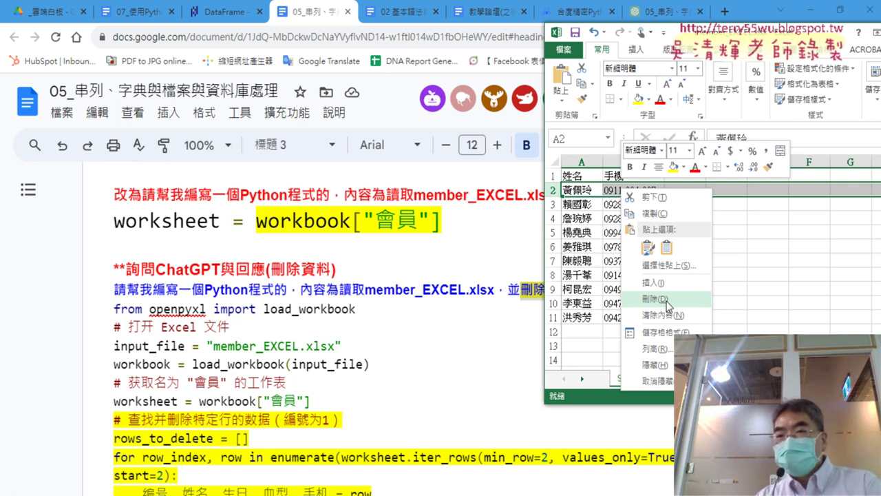
Dismiss the row menu, then recentre and widen the workbook window to reveal columns I–K
key("Escape")
left_click_drag(723, 32, 488, 40)
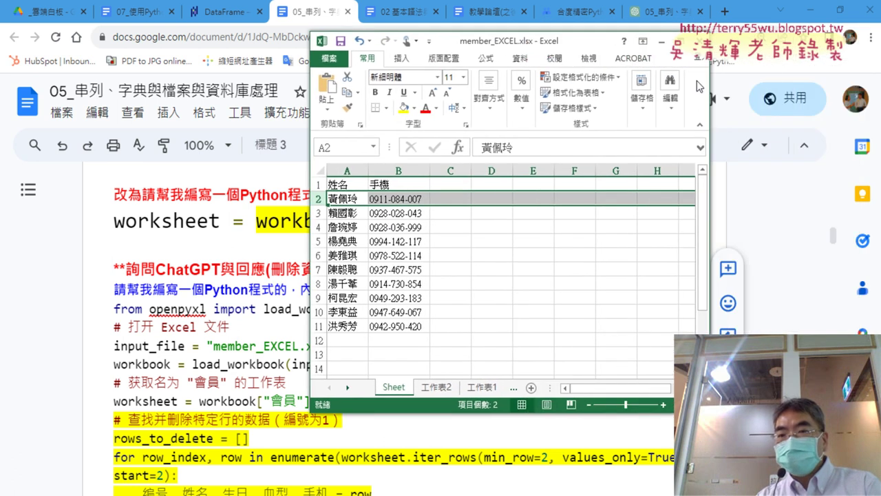
left_click_drag(817, 81, 825, 80)
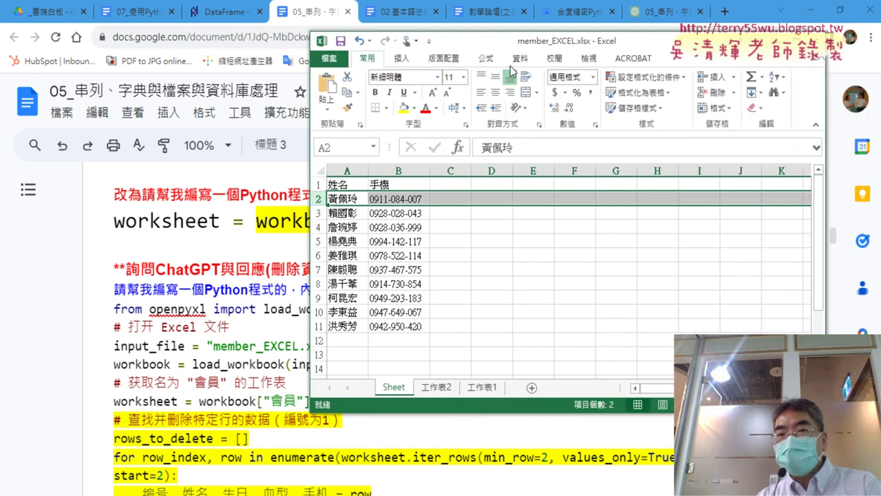
Enable the 開發人員 (Developer) tab via Excel Options ribbon customisation and switch to it
left_click(429, 42)
left_click(471, 268)
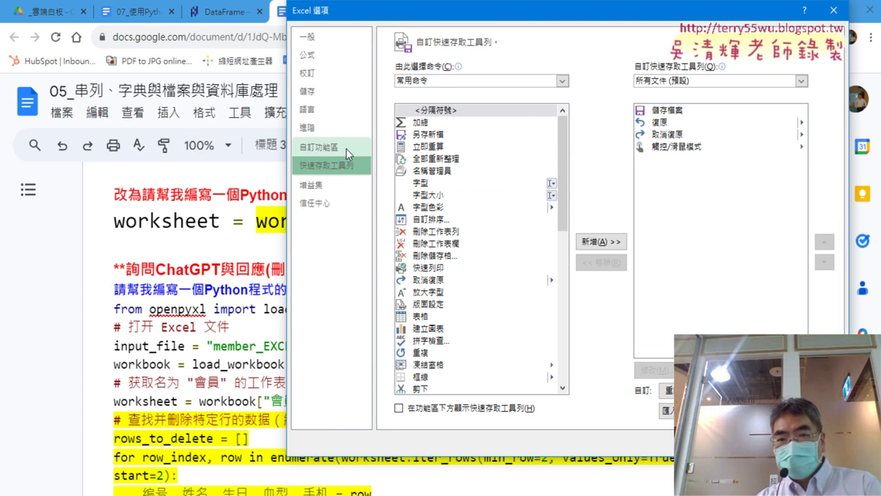
left_click(346, 148)
left_click(626, 285)
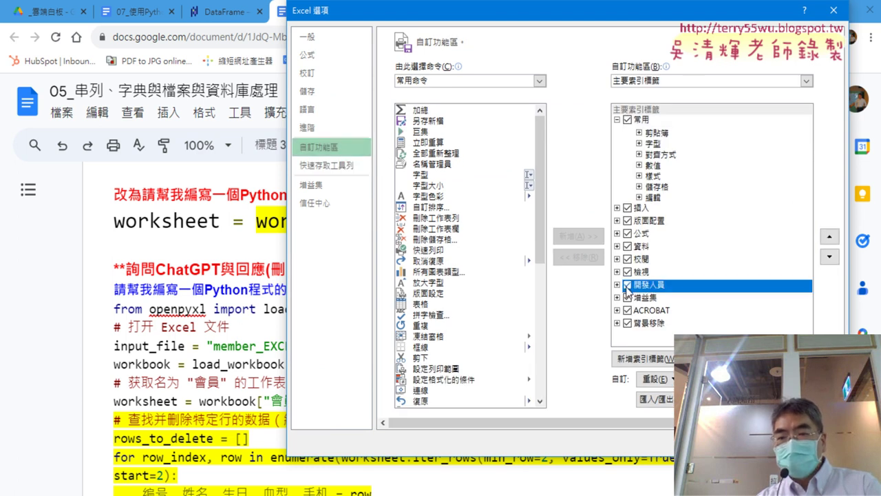
left_click(764, 444)
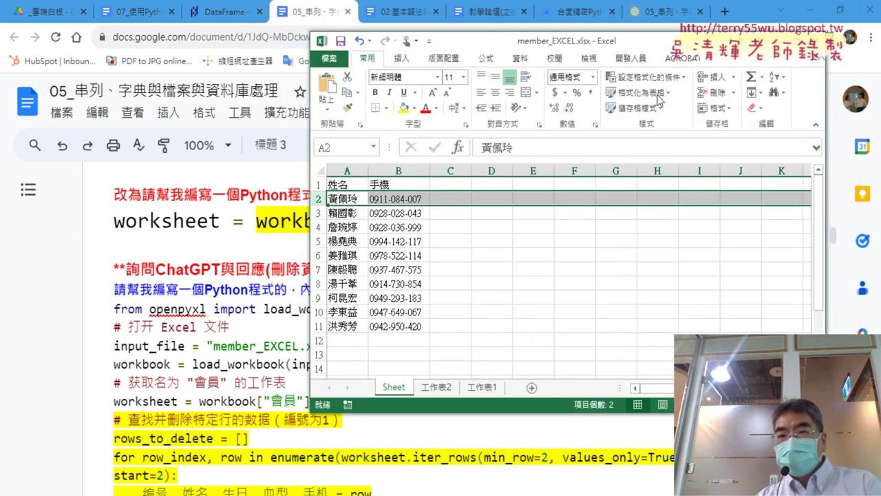
left_click(637, 61)
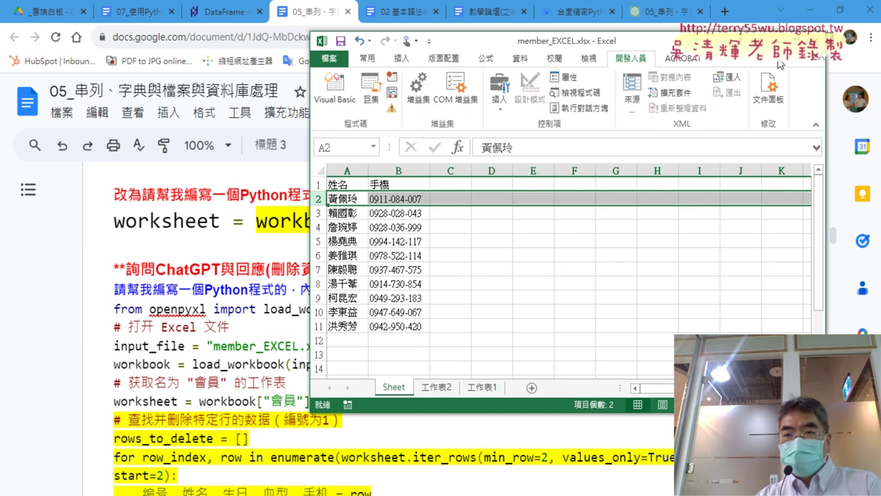
Maximize the member_EXCEL.xlsx window to full screen
left_click(798, 40)
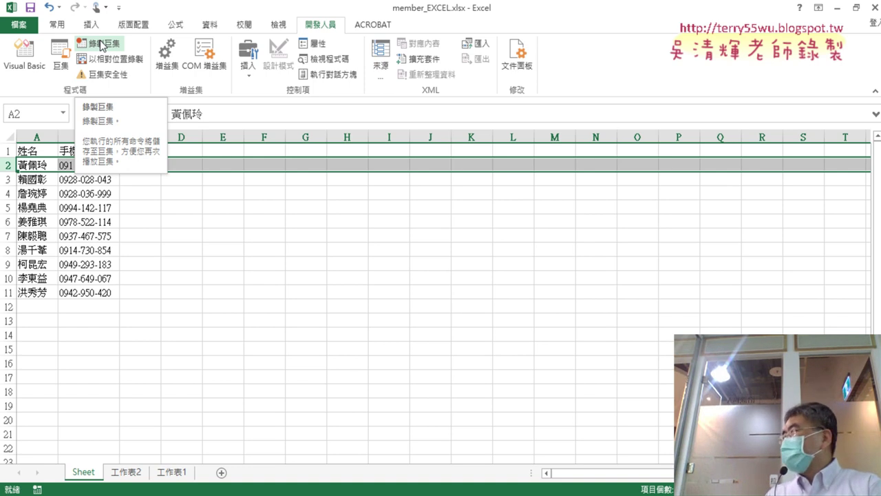
left_click(101, 45)
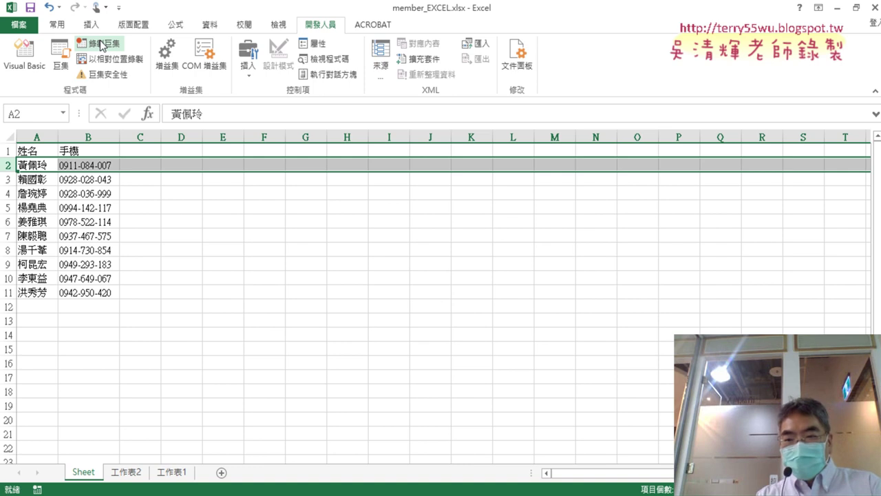
Zoom in on the worksheet cells and bring up the actions menu for row 2
left_click(869, 488)
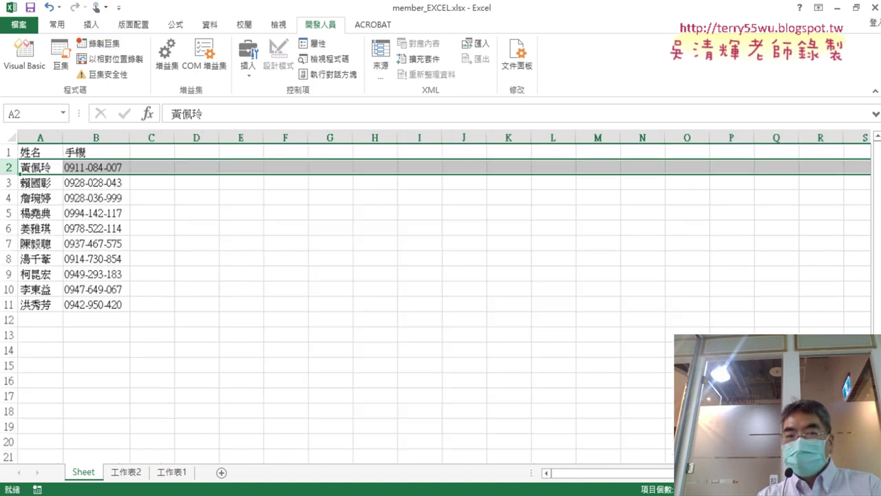
scroll(561, 355, "up", 1)
scroll(561, 355, "up", 1)
scroll(561, 356, "up", 2)
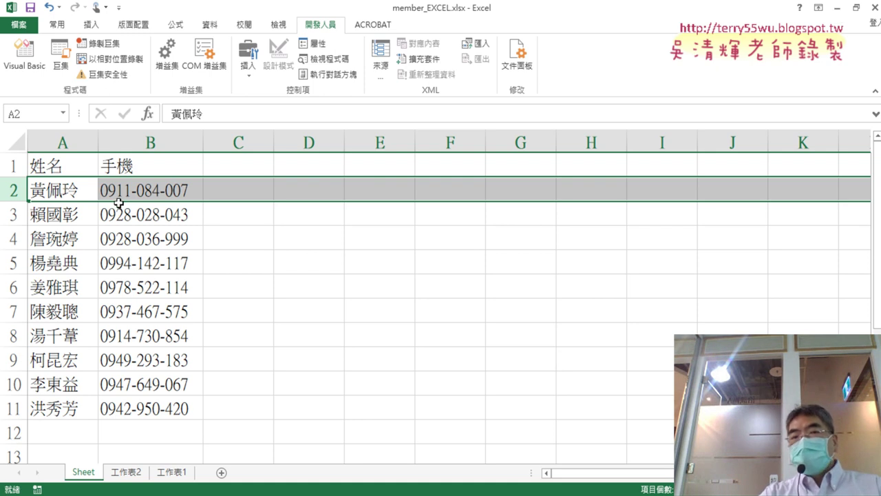
right_click(178, 193)
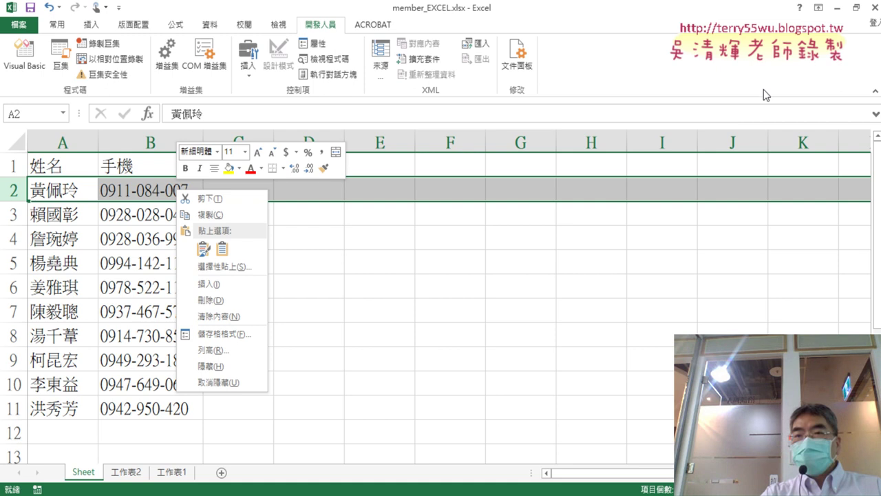
left_click(839, 10)
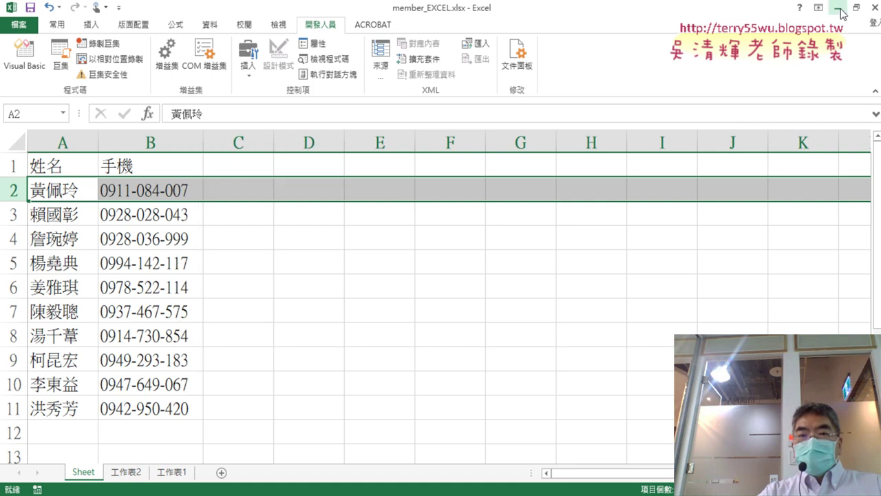
left_click(838, 9)
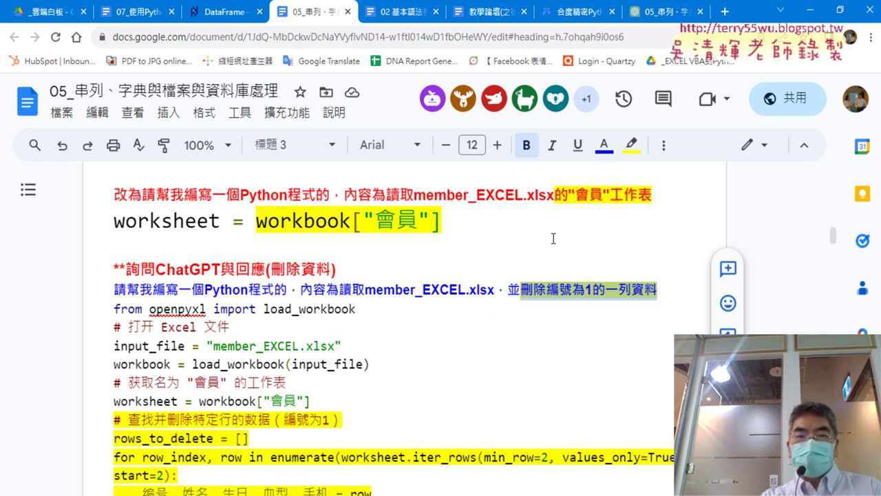
left_click_drag(115, 289, 287, 289)
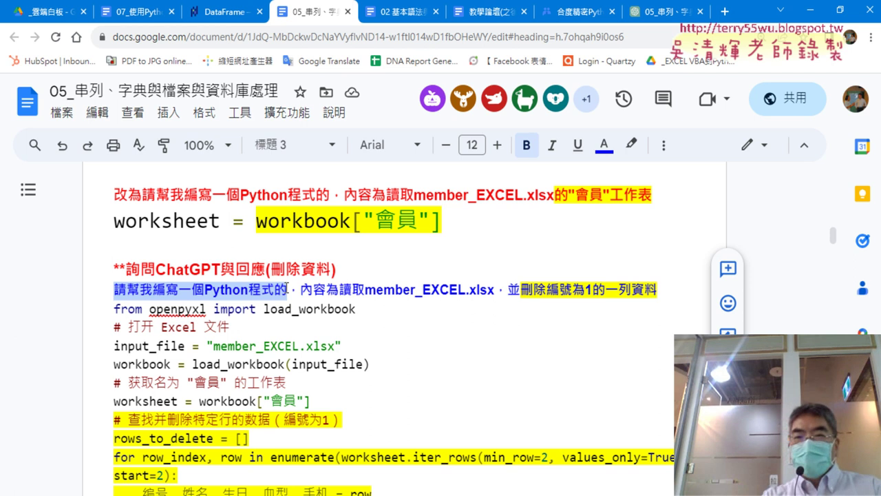
left_click_drag(300, 289, 498, 287)
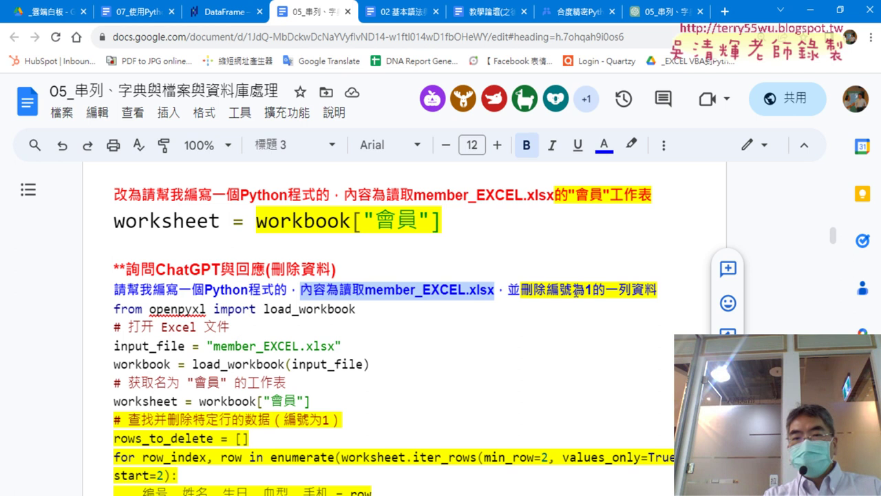
left_click(593, 291)
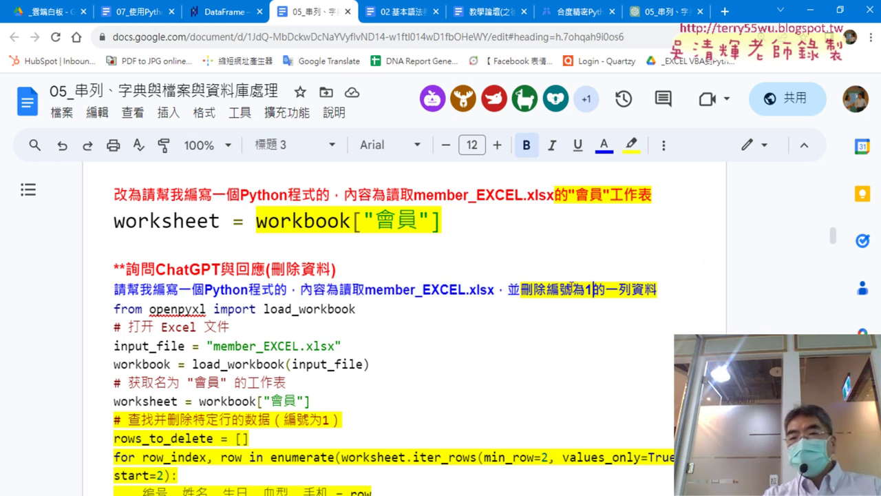
left_click_drag(547, 290, 573, 291)
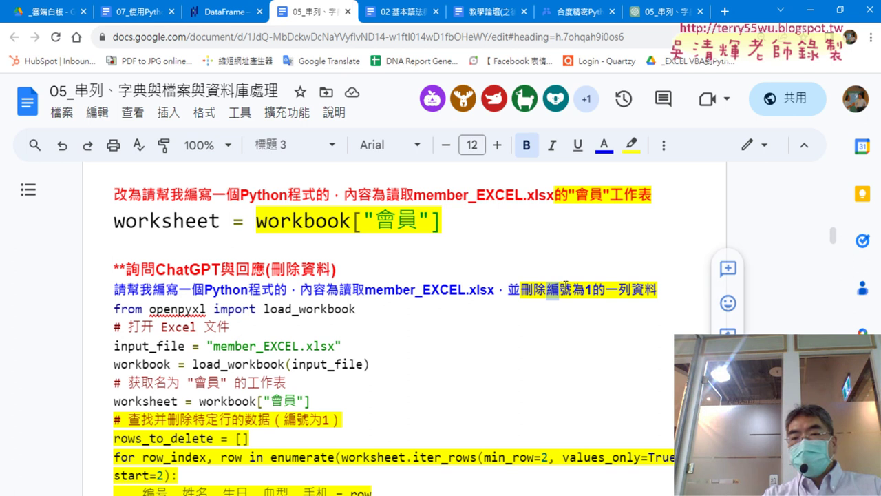
double_click(589, 286)
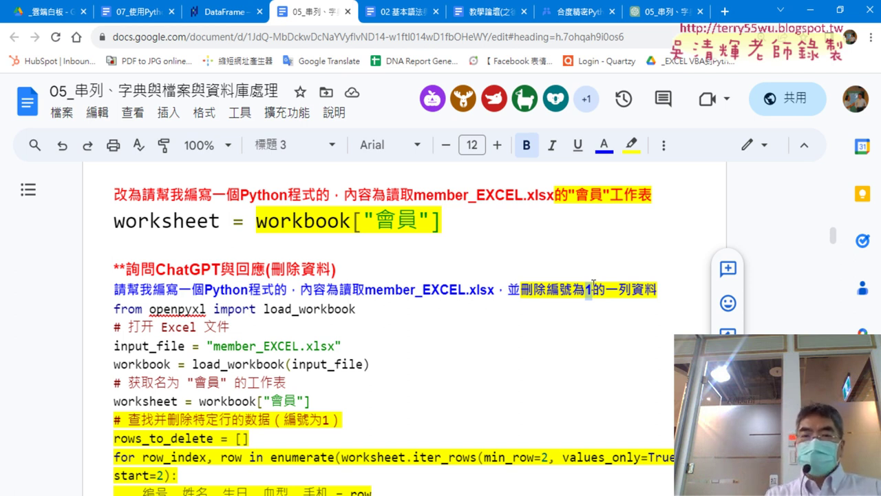
scroll(422, 298, "down", 2)
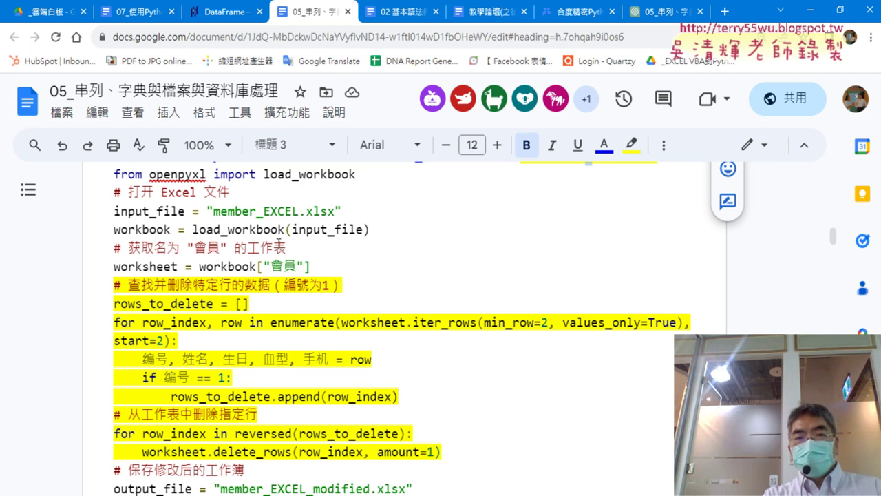
left_click_drag(150, 174, 216, 173)
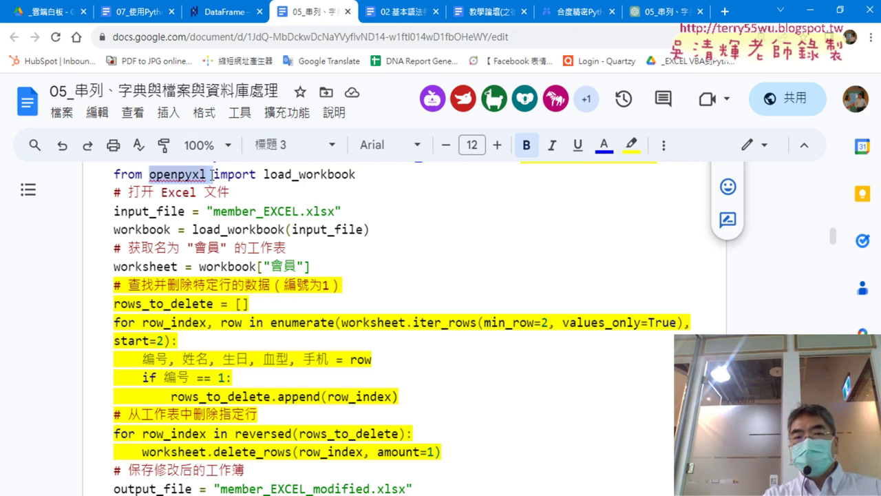
left_click(212, 174)
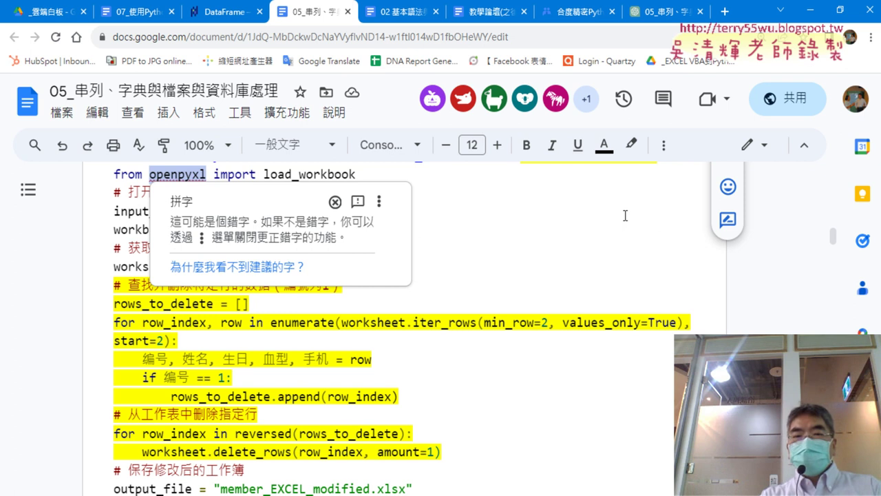
left_click(596, 244)
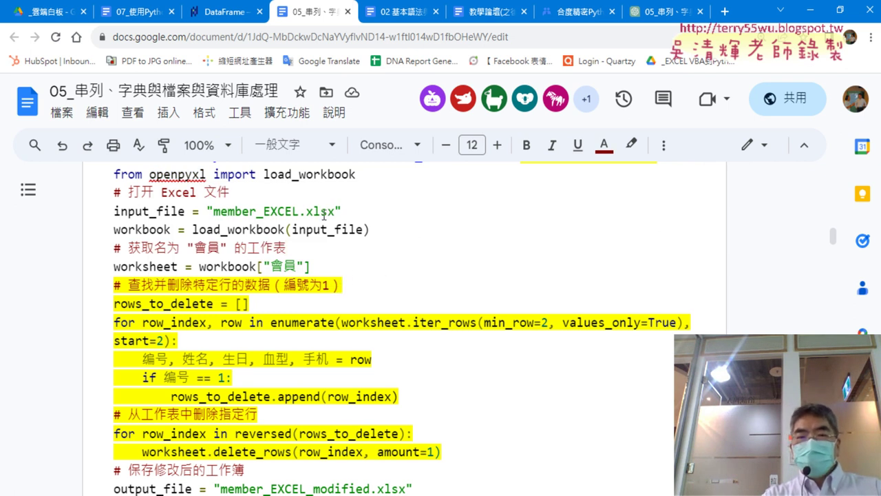
left_click_drag(341, 211, 206, 211)
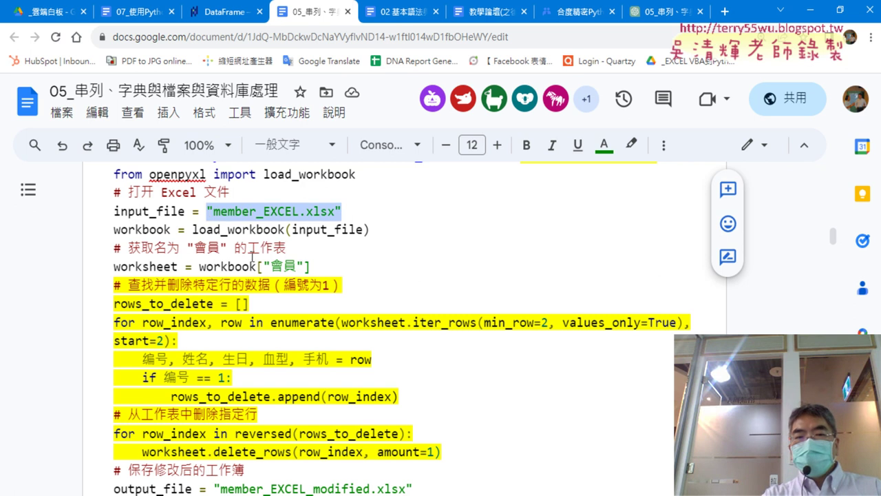
left_click_drag(320, 267, 199, 266)
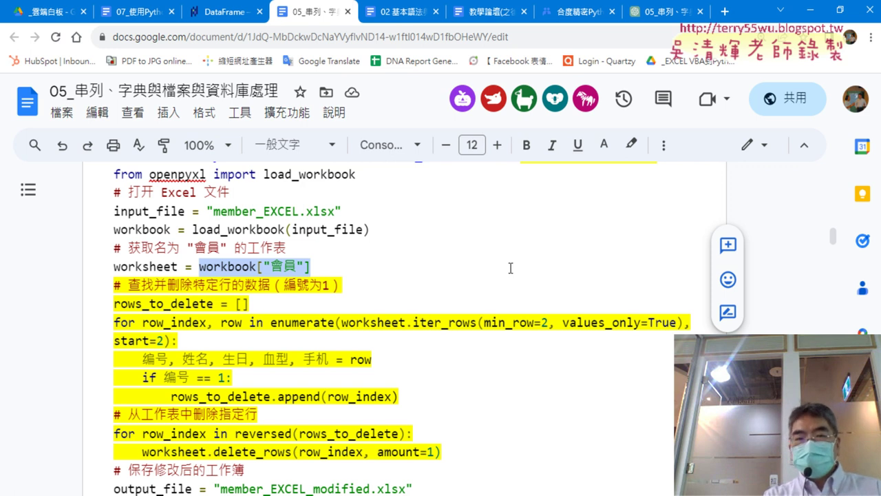
left_click(312, 268)
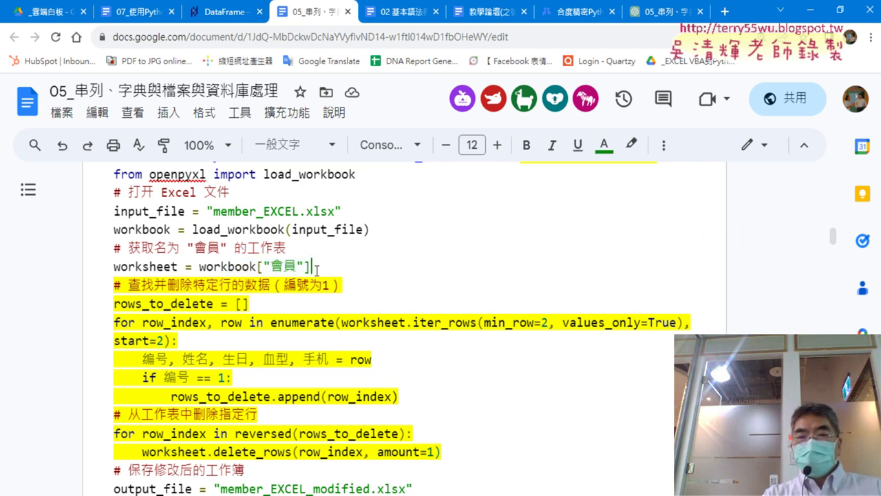
left_click_drag(317, 268, 256, 268)
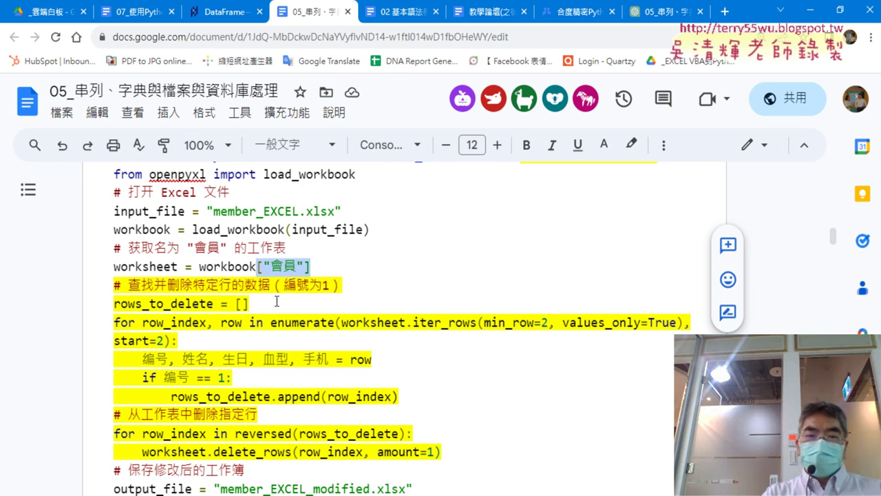
left_click_drag(249, 303, 105, 300)
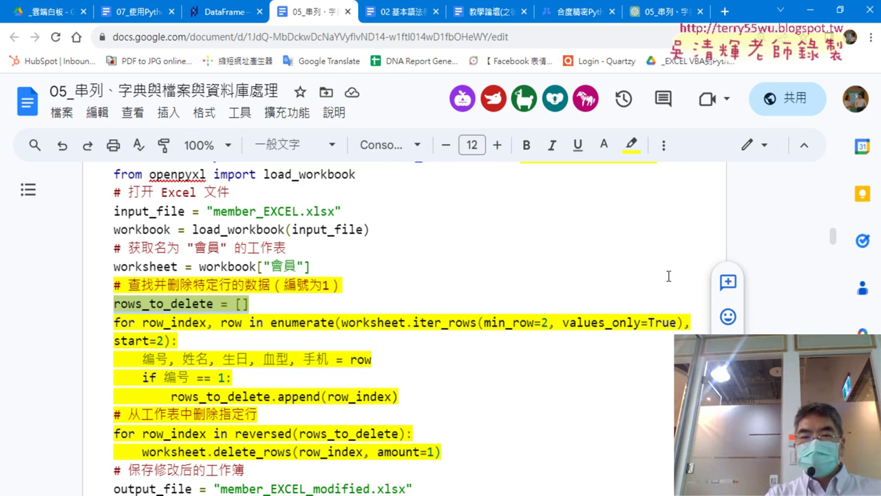
Scroll to the second delete_rows code block and circle the condition if A == 1: in red
scroll(668, 275, "down", 3)
scroll(668, 275, "down", 1)
scroll(668, 275, "down", 2)
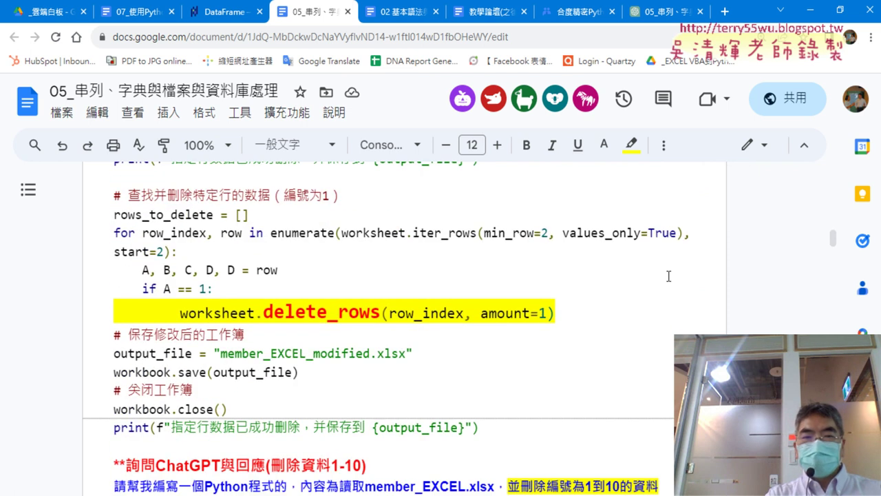
mouse_move(833, 236)
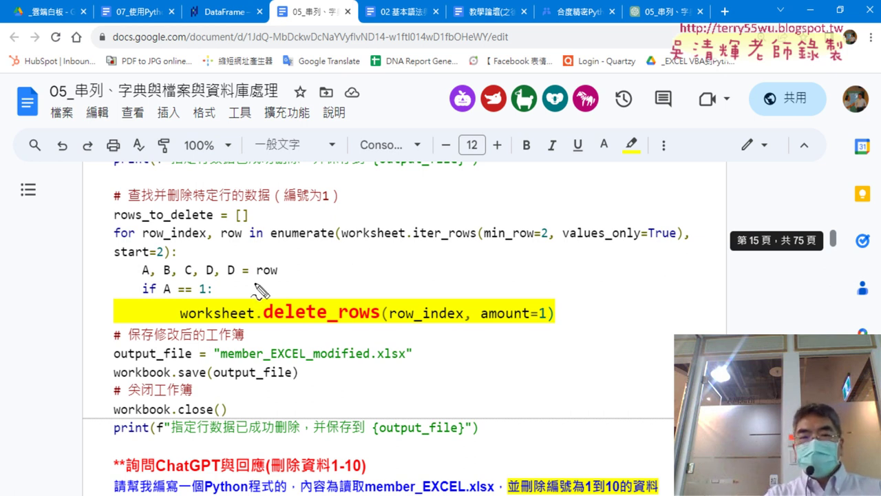
left_click_drag(213, 297, 146, 307)
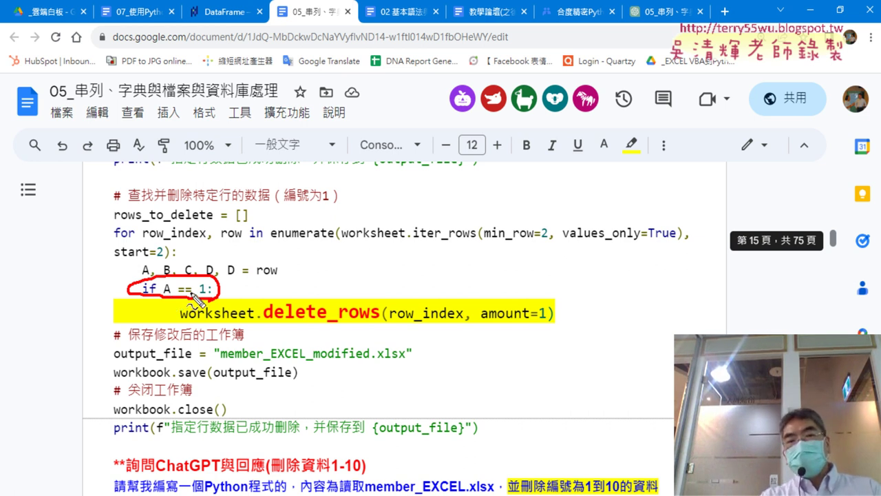
Mark the 1, worksheet, row_index link and amount in red, then clear all annotations
left_click_drag(236, 245, 207, 292)
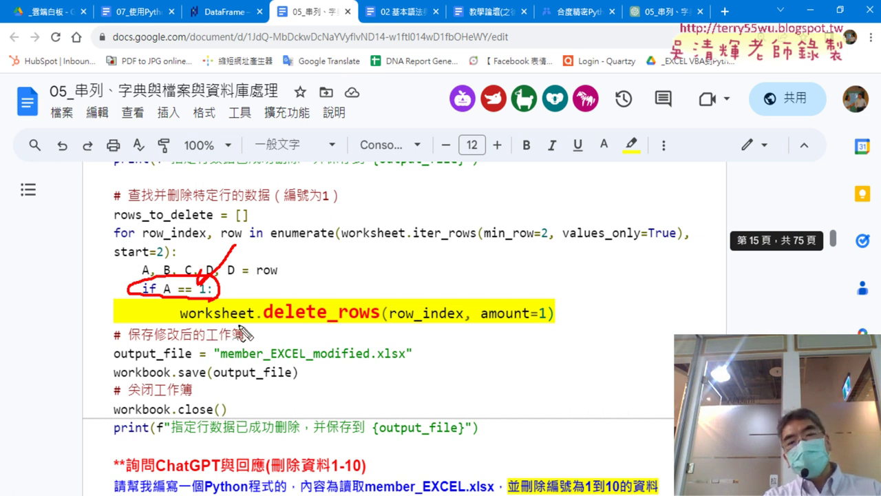
left_click_drag(215, 321, 253, 320)
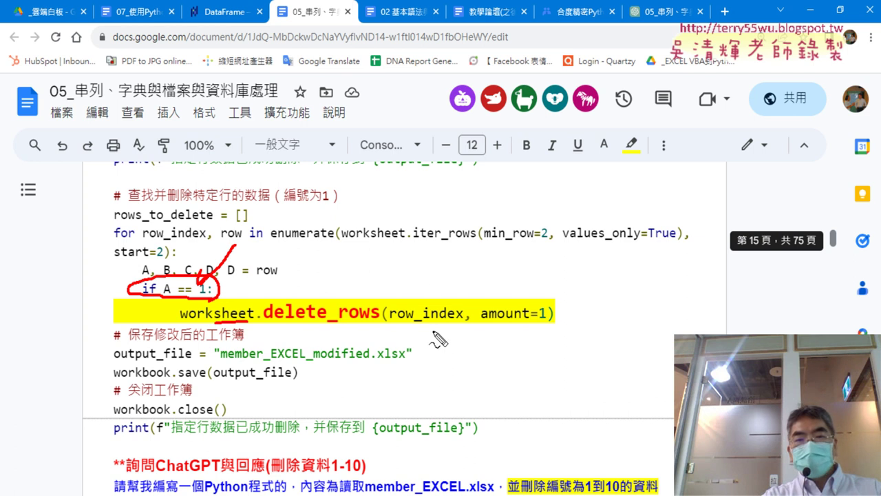
mouse_move(461, 334)
left_mouse_down()
mouse_move(395, 331)
mouse_move(448, 303)
mouse_move(462, 331)
left_mouse_up()
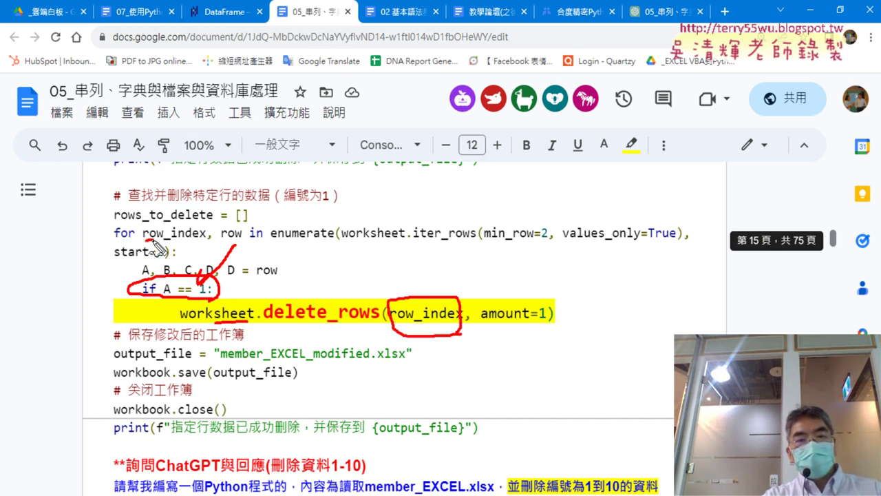
mouse_move(143, 240)
left_mouse_down()
mouse_move(200, 241)
mouse_move(269, 185)
mouse_move(396, 292)
left_mouse_up()
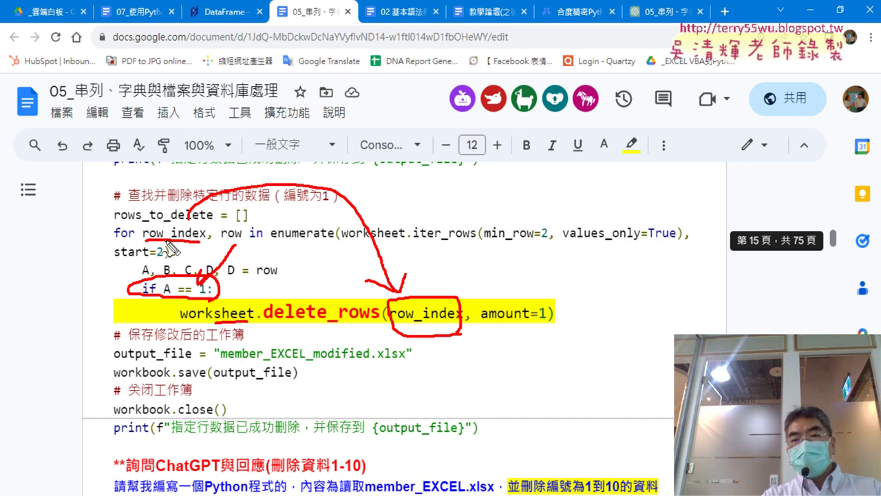
left_click_drag(480, 321, 550, 321)
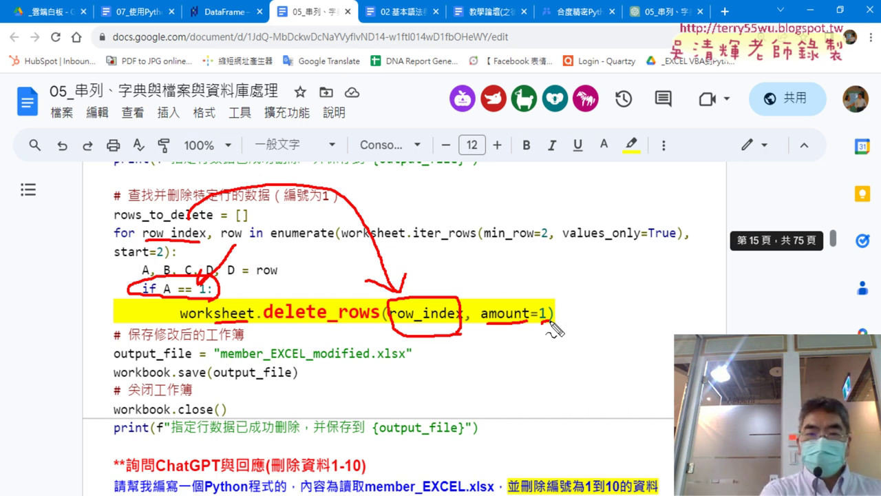
key("Escape")
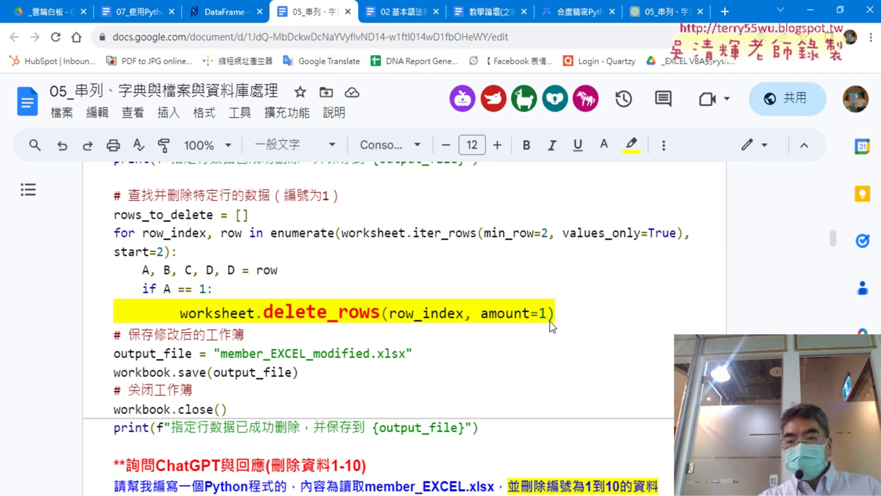
Switch to Excel, select cell A2, then close member_EXCEL.xlsx choosing 不要儲存 (Don't Save)
key("alt+Tab")
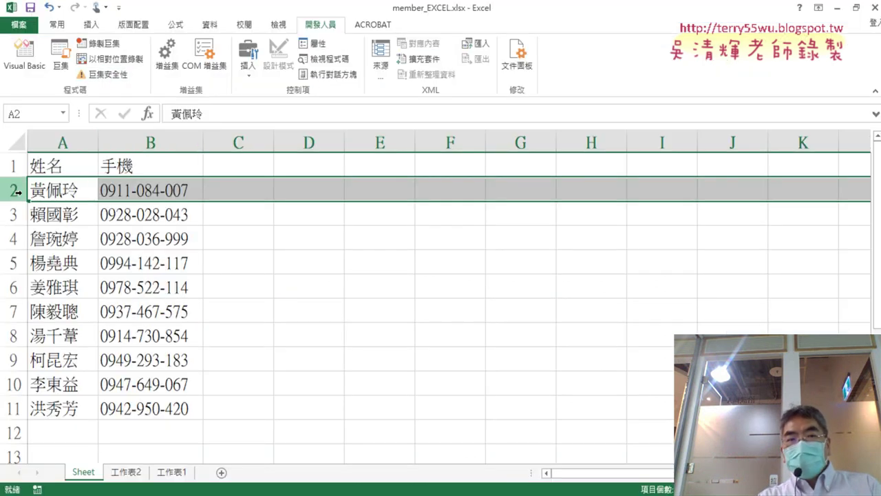
left_click(53, 192)
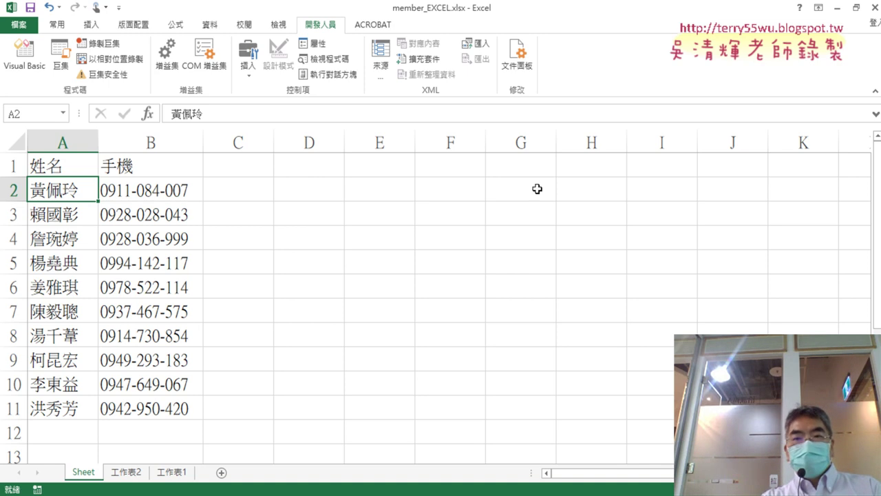
left_click(875, 7)
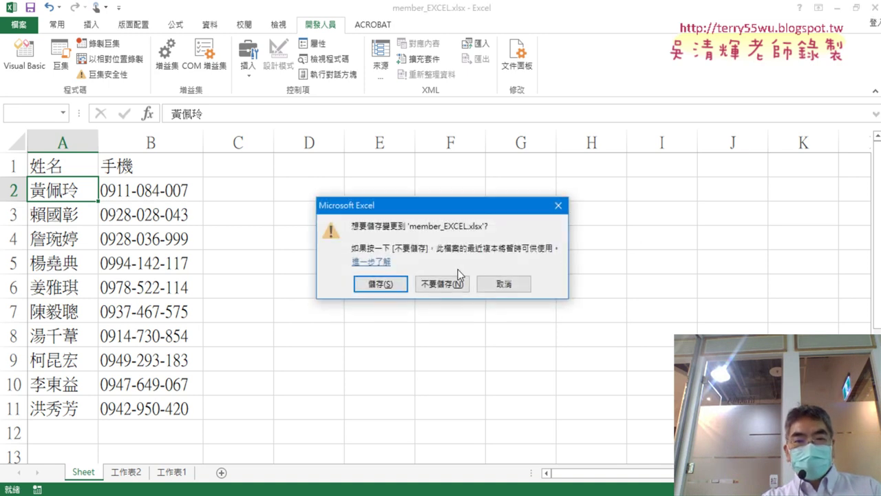
left_click(447, 282)
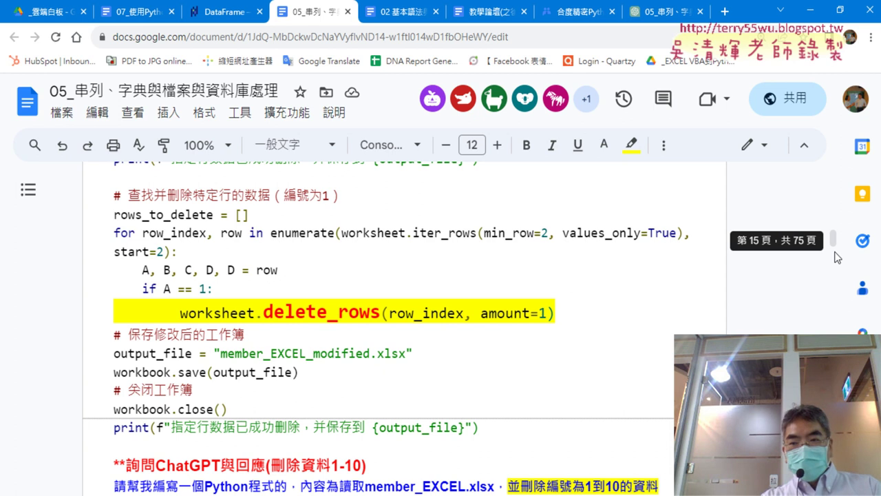